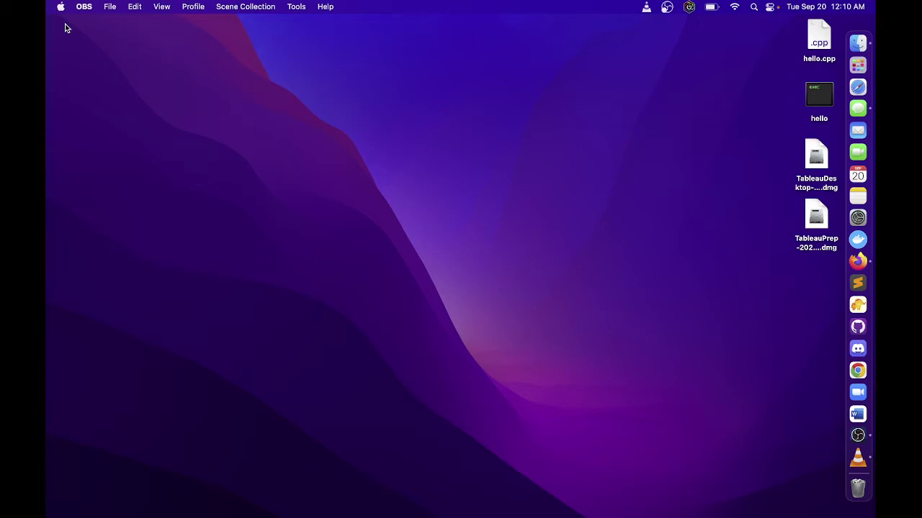
Mount the TableauDesktop disk image and launch the Tableau.pkg installer inside it
{"action": "left_click", "coordinate": [818, 173]}
{"action": "left_click", "coordinate": [818, 158]}
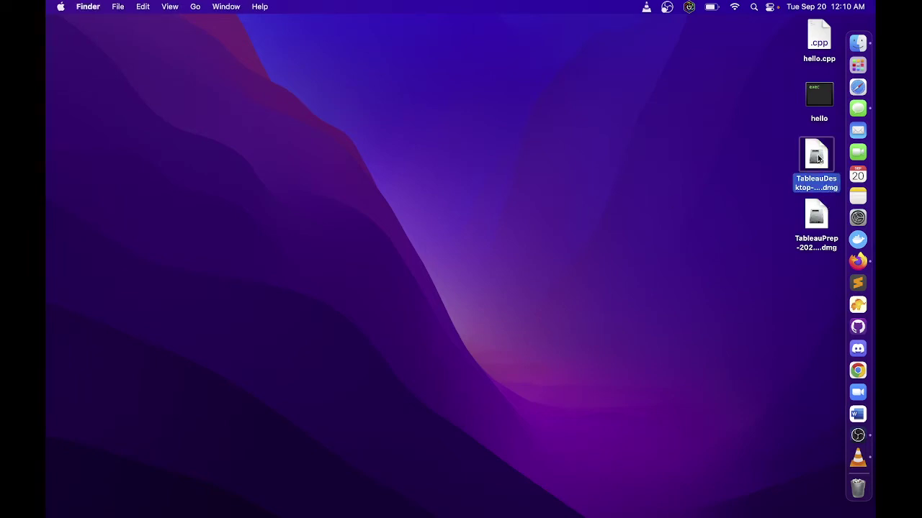
{"action": "double_click", "coordinate": [818, 158]}
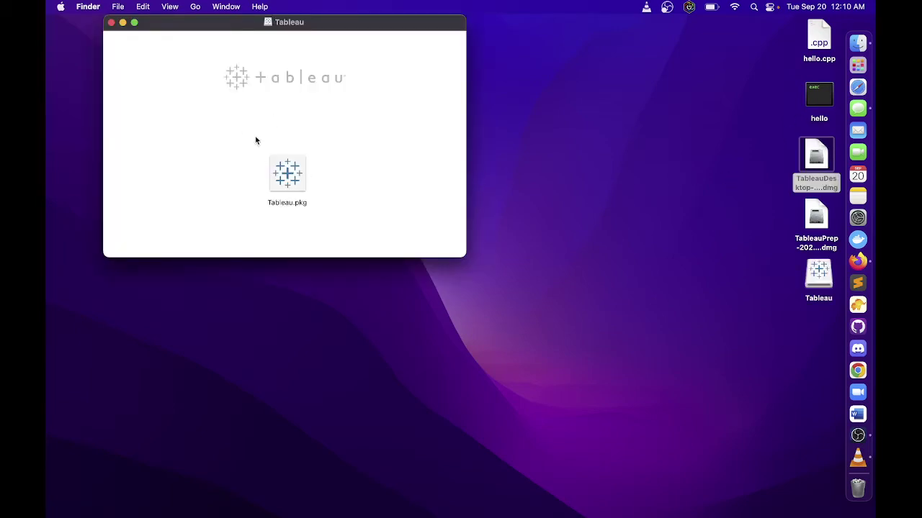
{"action": "double_click", "coordinate": [286, 175]}
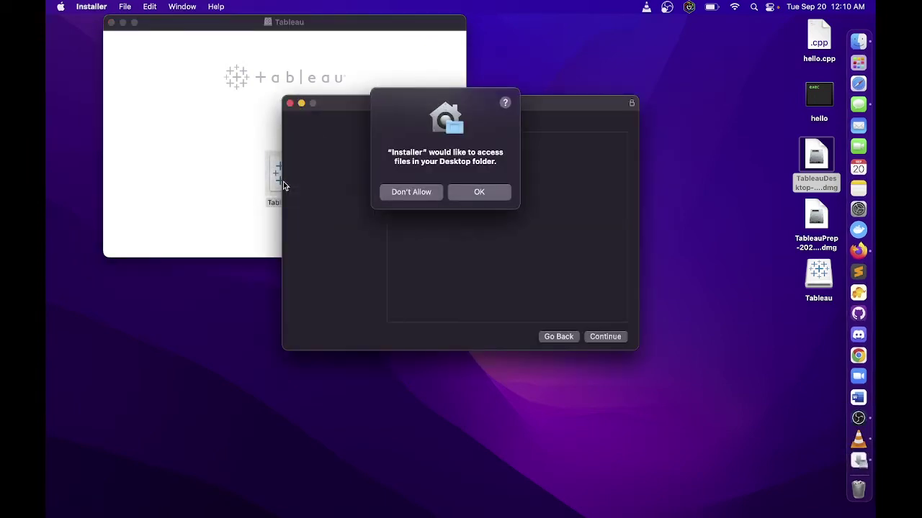
Grant desktop access, agree to the license, and start the standard install on Macintosh HD
{"action": "left_click", "coordinate": [478, 193]}
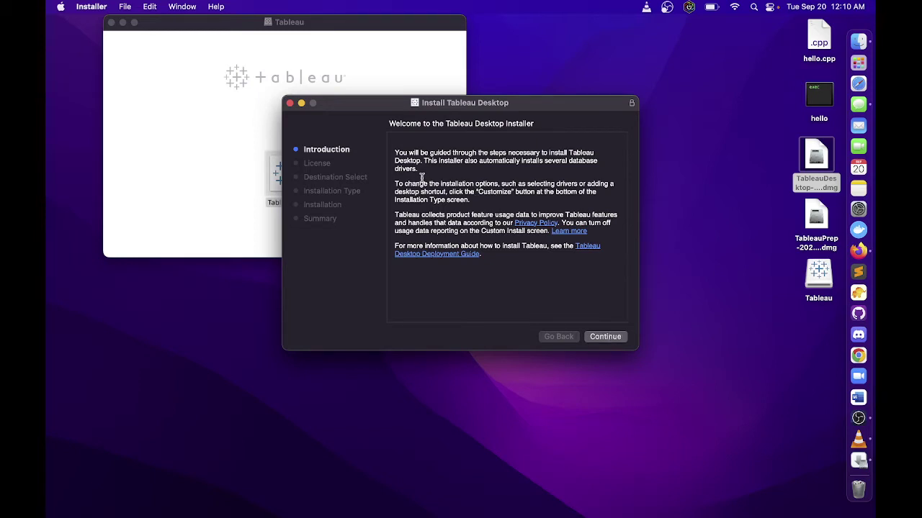
{"action": "left_click", "coordinate": [606, 338]}
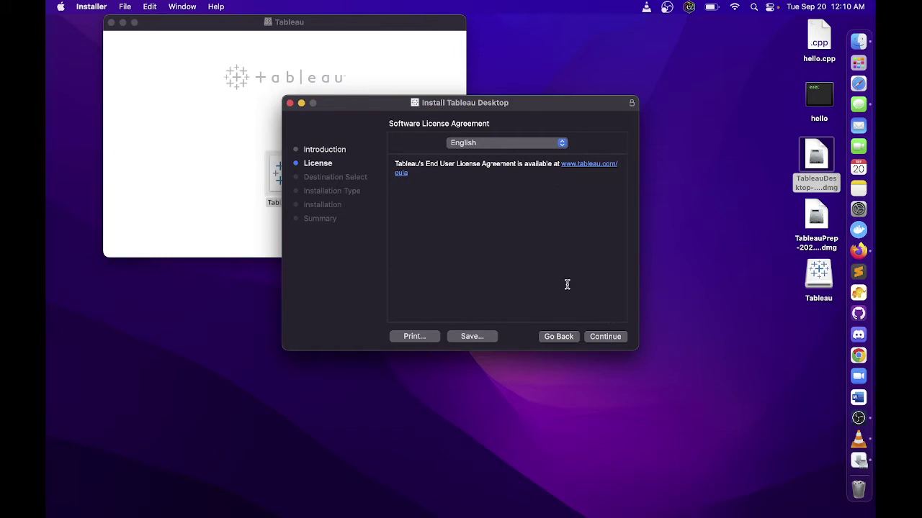
{"action": "left_click", "coordinate": [614, 340]}
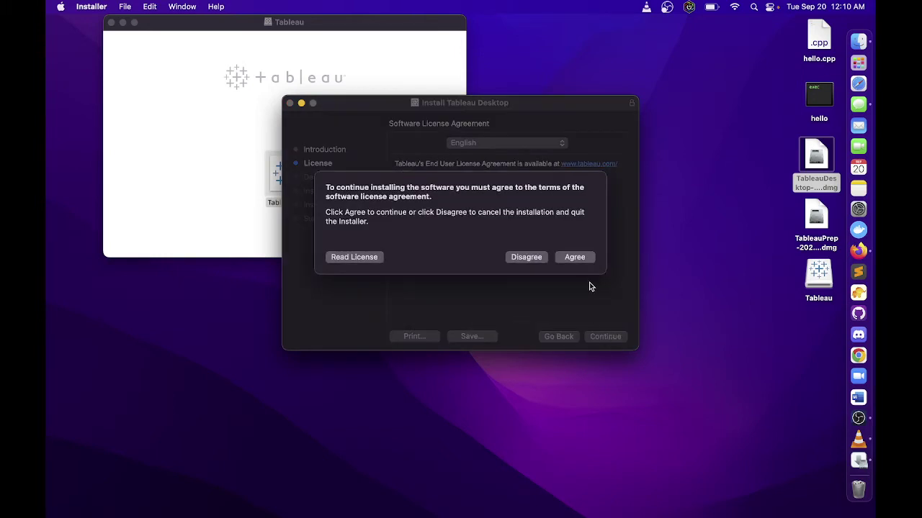
{"action": "left_click", "coordinate": [581, 257]}
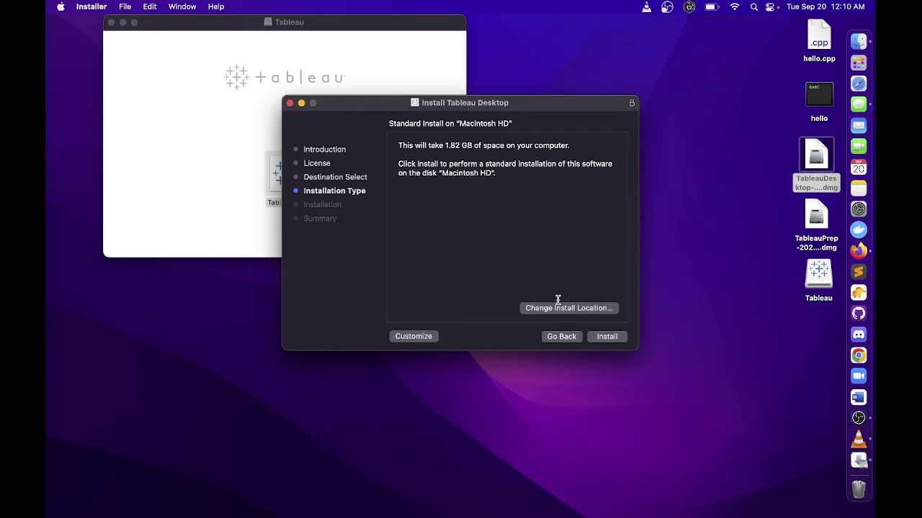
{"action": "left_click", "coordinate": [607, 337]}
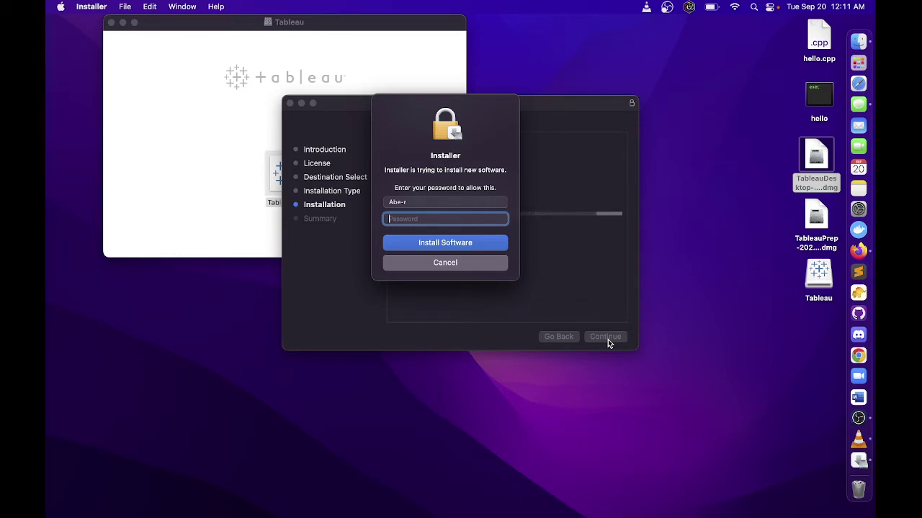
Enter the account password to authorise installing Tableau Desktop
{"action": "type", "text": "*******"}
{"action": "left_click", "coordinate": [464, 245]}
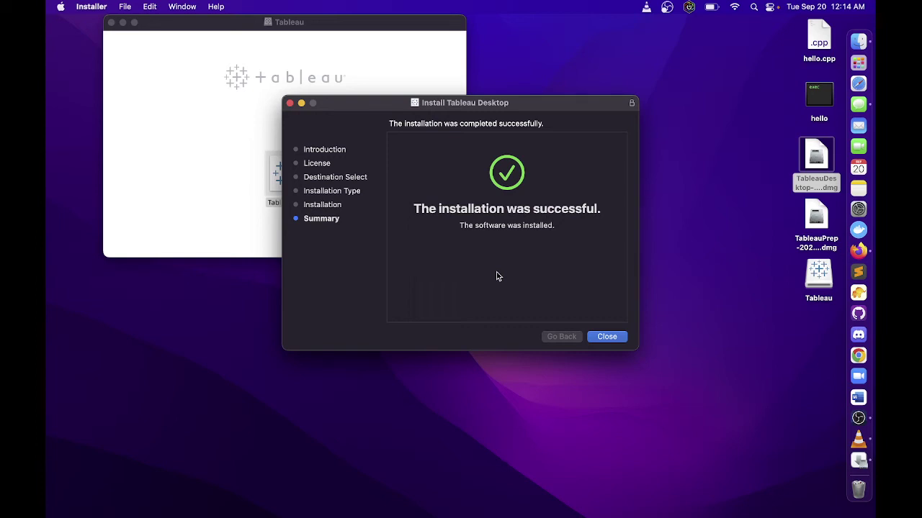
Close the installer and the Tableau volume window, then eject the Tableau volume
{"action": "left_click", "coordinate": [620, 340]}
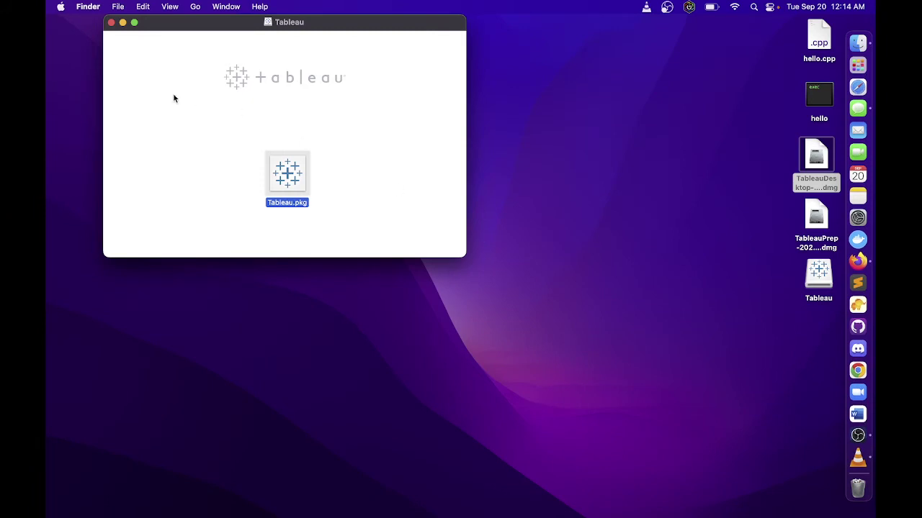
{"action": "left_click", "coordinate": [111, 22]}
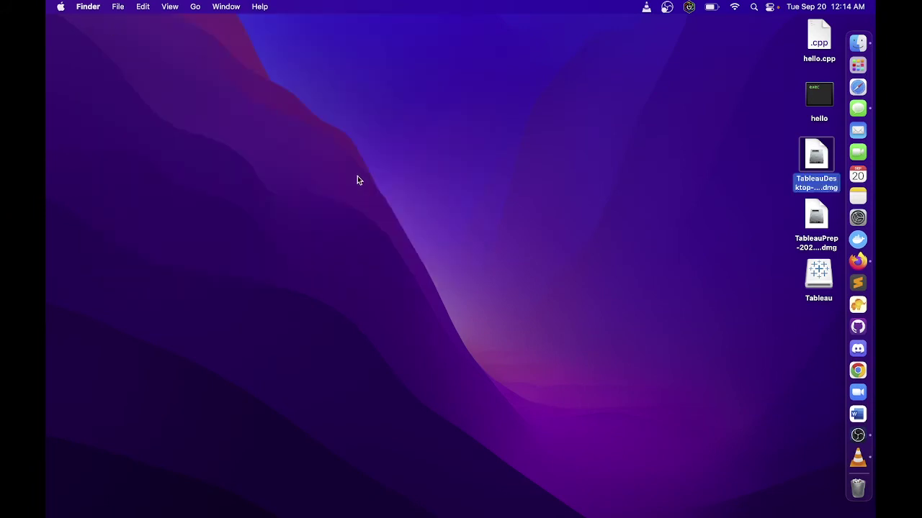
{"action": "right_click", "coordinate": [818, 281]}
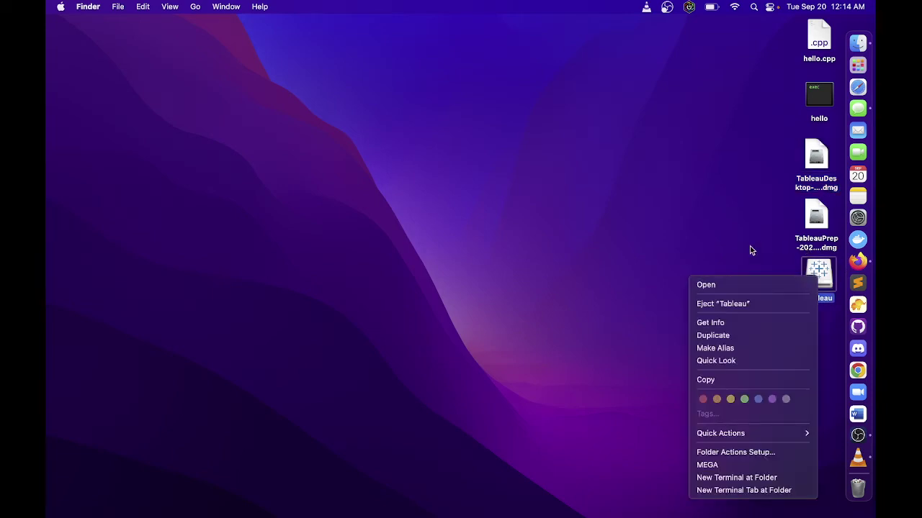
{"action": "left_click", "coordinate": [814, 274]}
{"action": "right_click", "coordinate": [819, 278]}
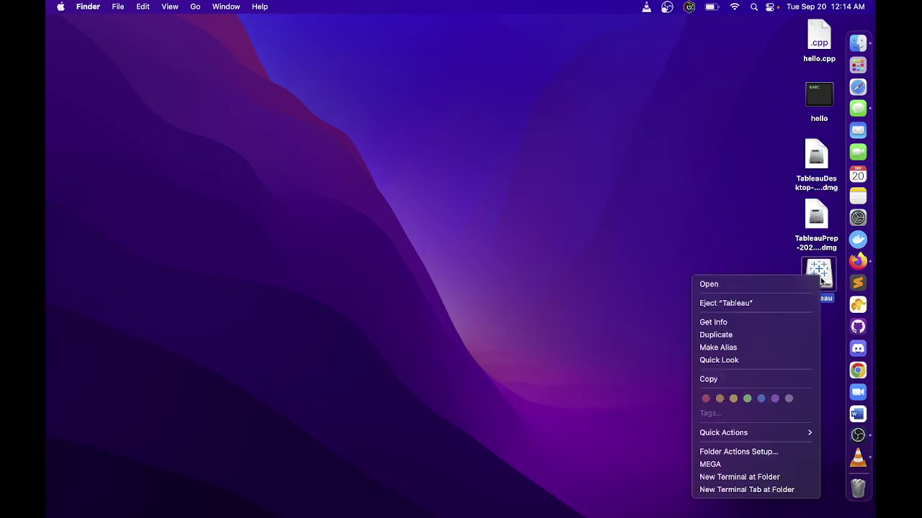
{"action": "left_click", "coordinate": [782, 304]}
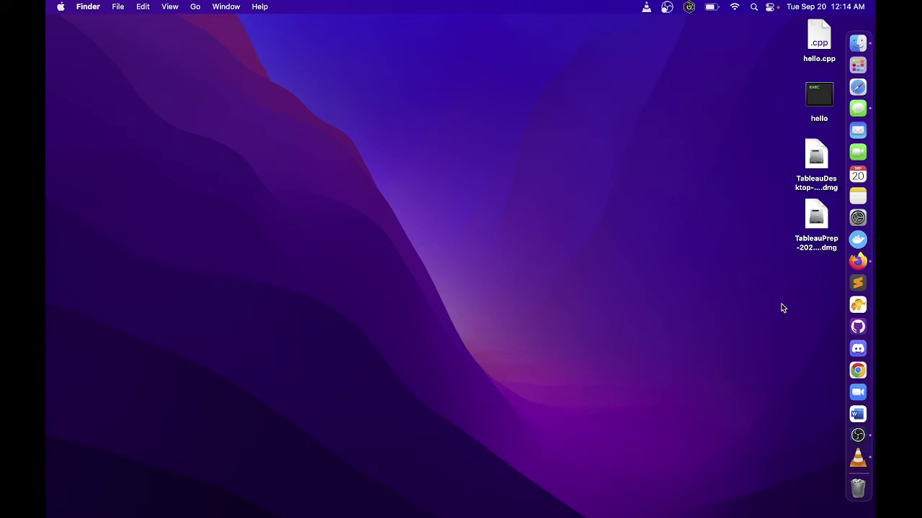
Launch Tableau Desktop 2022.2 from Launchpad
{"action": "left_click", "coordinate": [848, 65]}
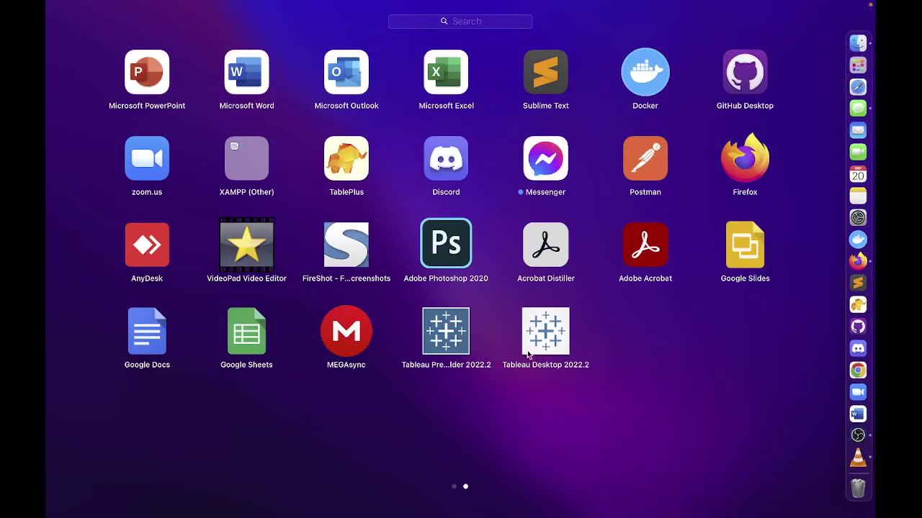
{"action": "left_click", "coordinate": [546, 332]}
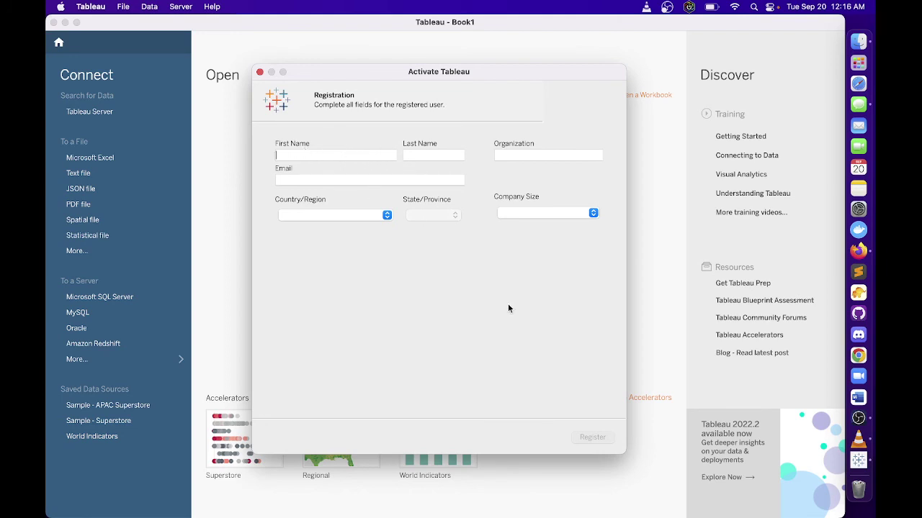
Fill in the first name, organization and contact e-mail on the registration form
{"action": "type", "text": "A"}
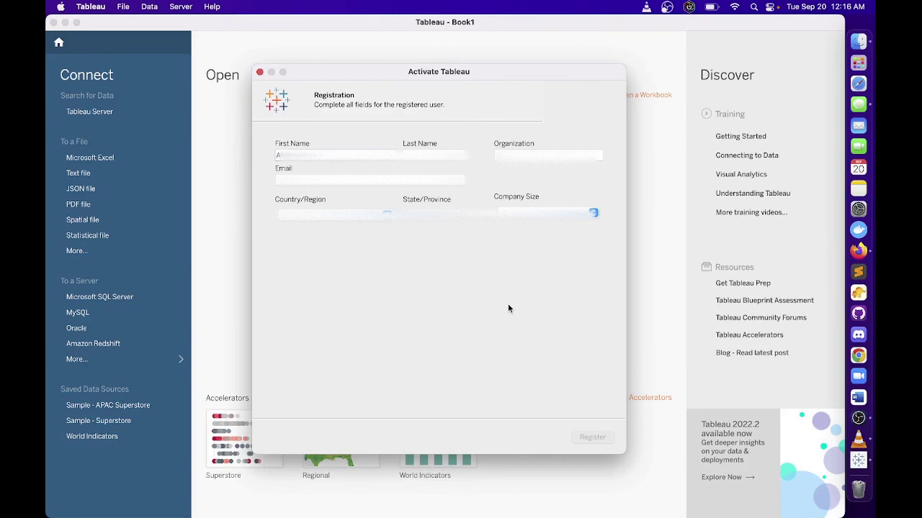
{"action": "key", "text": "Tab"}
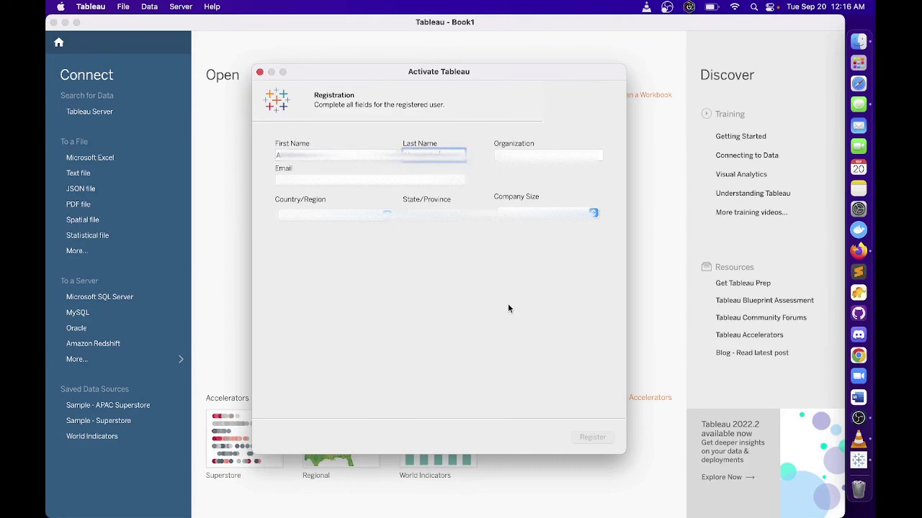
{"action": "key", "text": "Tab"}
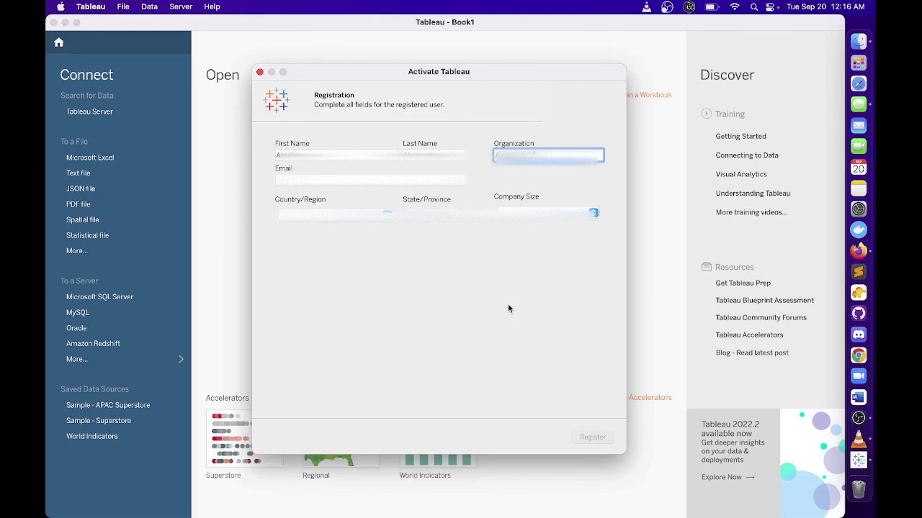
{"action": "type", "text": "ization"}
{"action": "left_click", "coordinate": [345, 181]}
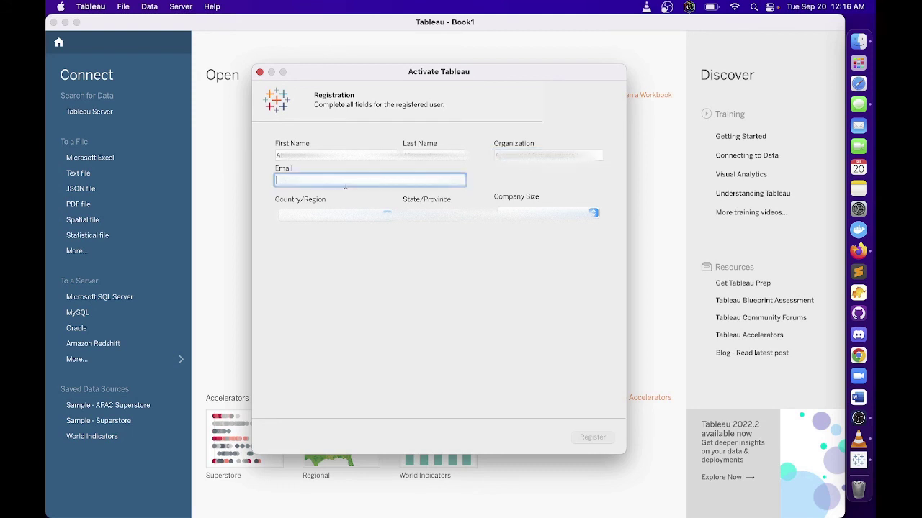
{"action": "type", "text": "gmail.comcom"}
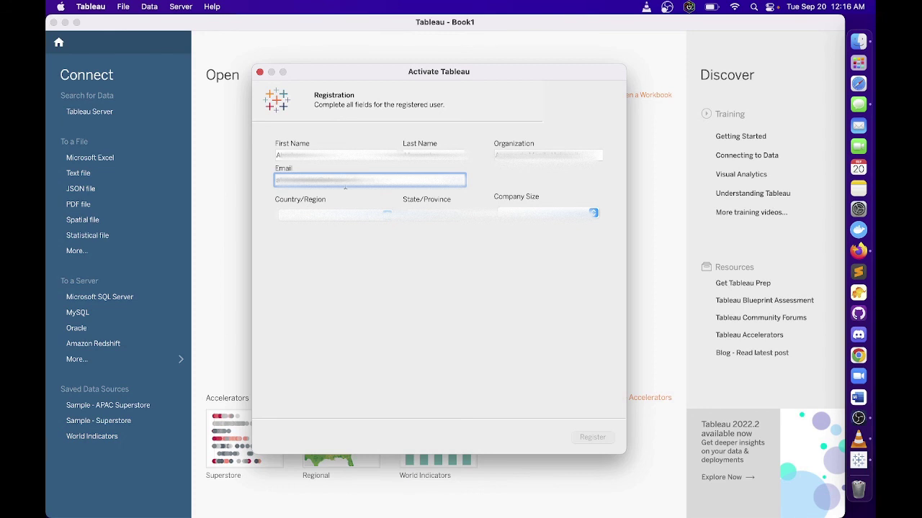
Choose the user's country and set company size to 21 - 200 employees
{"action": "left_click", "coordinate": [349, 216]}
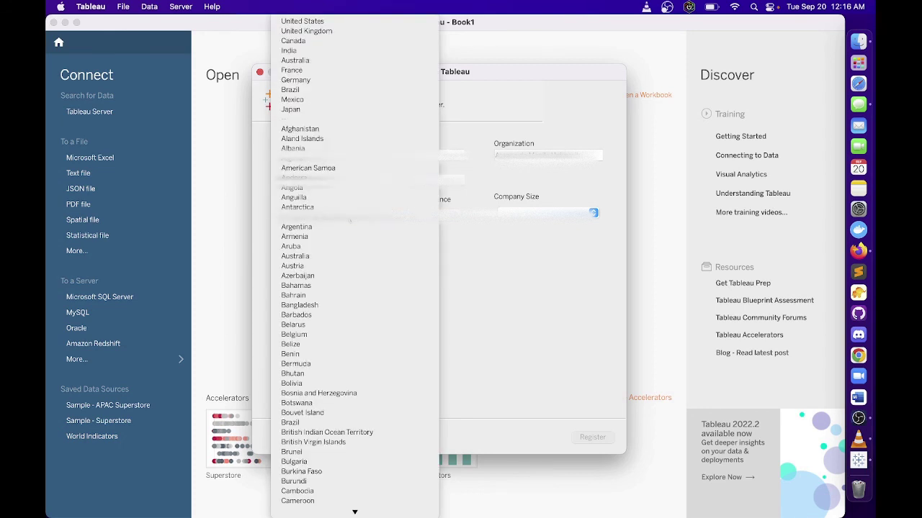
{"action": "scroll", "coordinate": [354, 501], "scroll_direction": "down", "scroll_amount": 15}
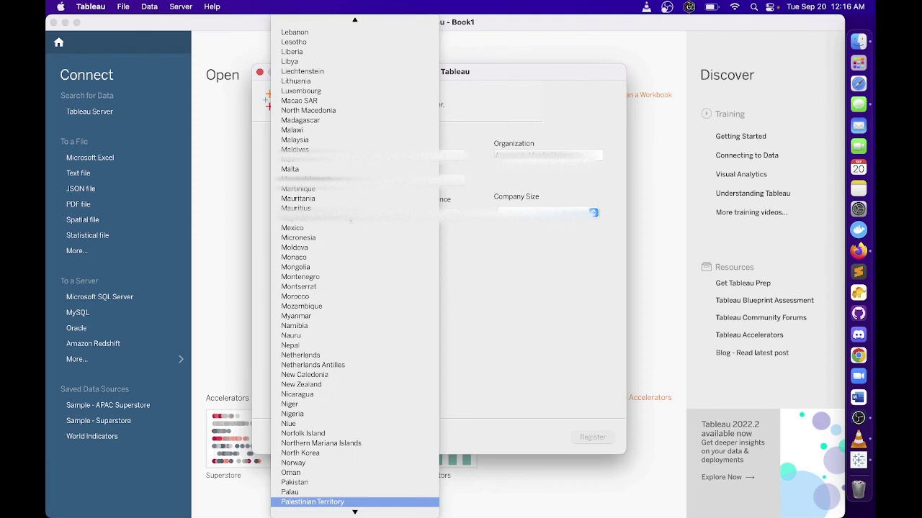
{"action": "scroll", "coordinate": [354, 502], "scroll_direction": "down", "scroll_amount": 3}
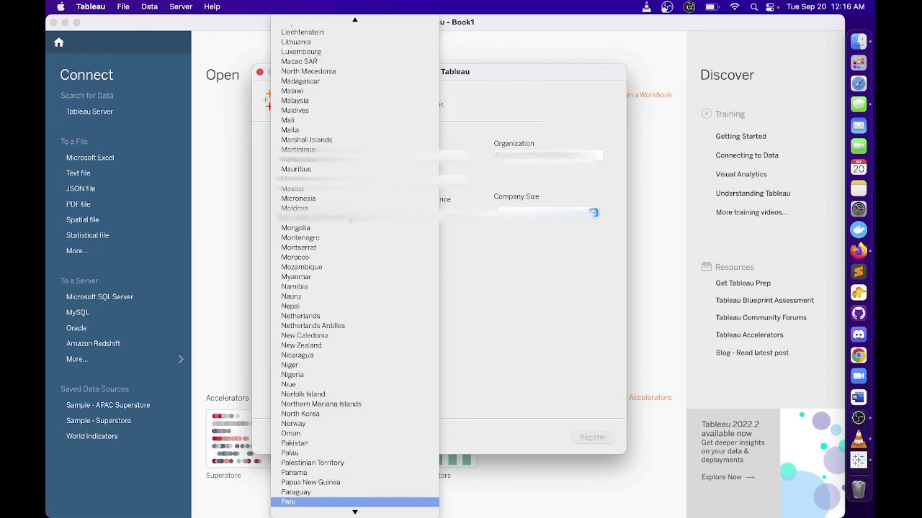
{"action": "scroll", "coordinate": [354, 502], "scroll_direction": "down", "scroll_amount": 1}
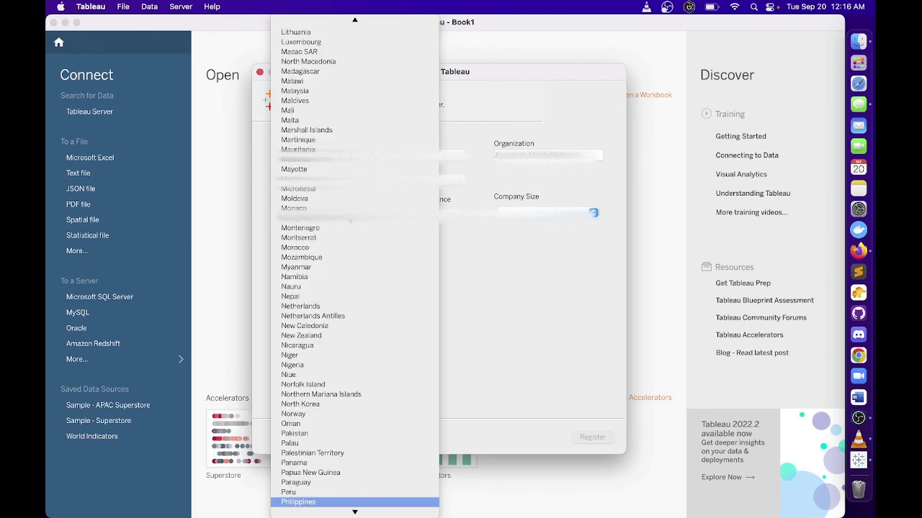
{"action": "left_click", "coordinate": [354, 502]}
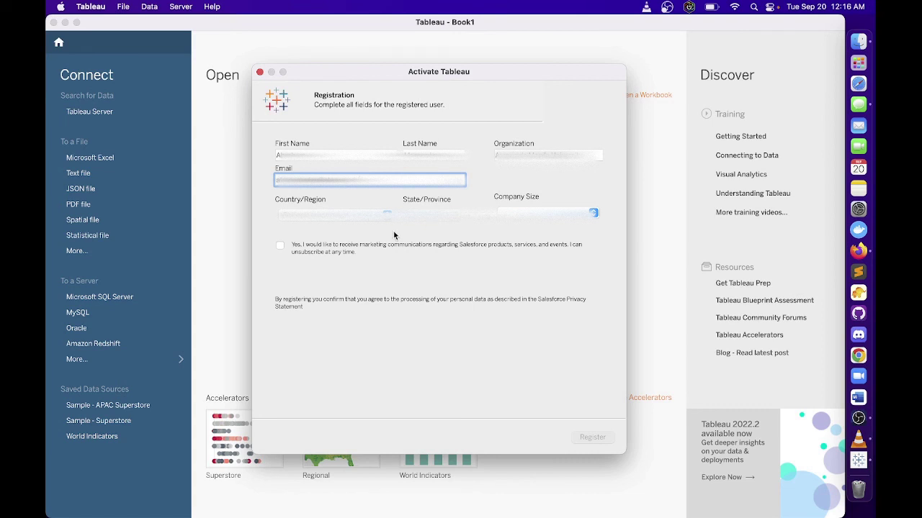
{"action": "left_click", "coordinate": [549, 216]}
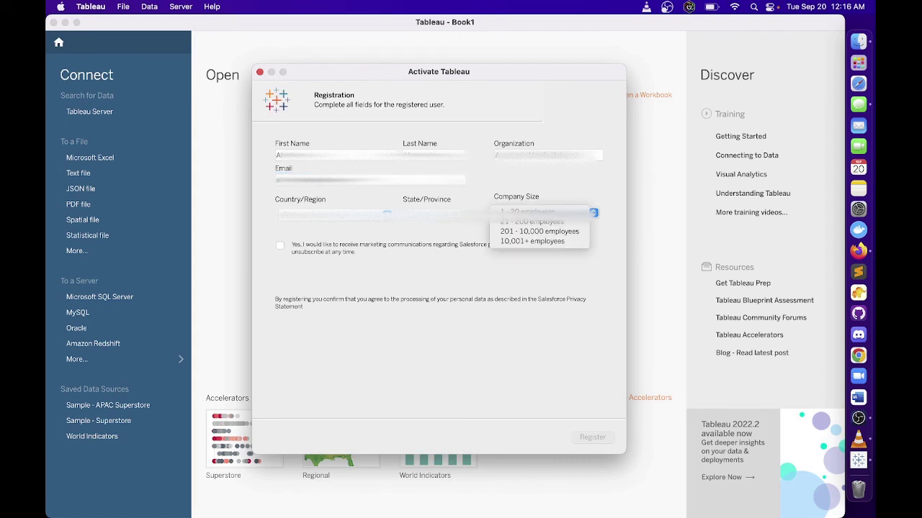
{"action": "left_click", "coordinate": [533, 222]}
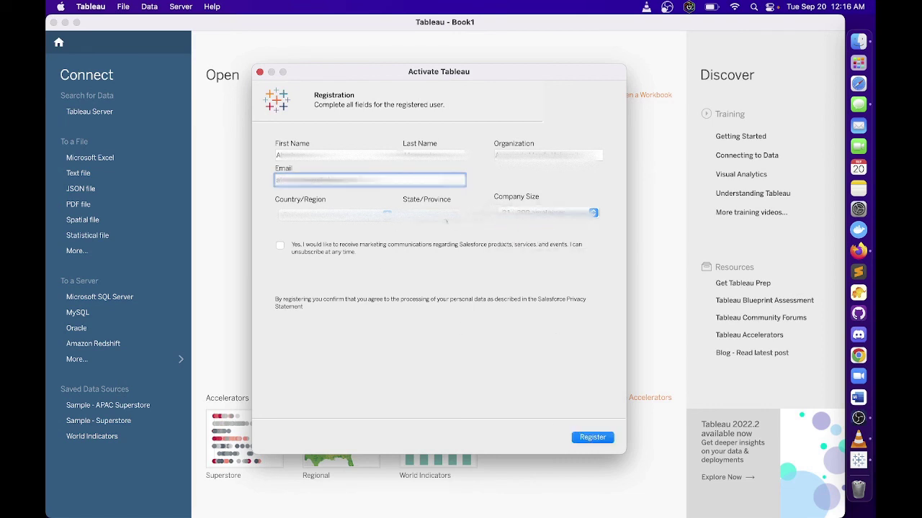
Submit the registration, dismiss the confirmation, and make the Tableau window full screen
{"action": "left_click", "coordinate": [585, 438]}
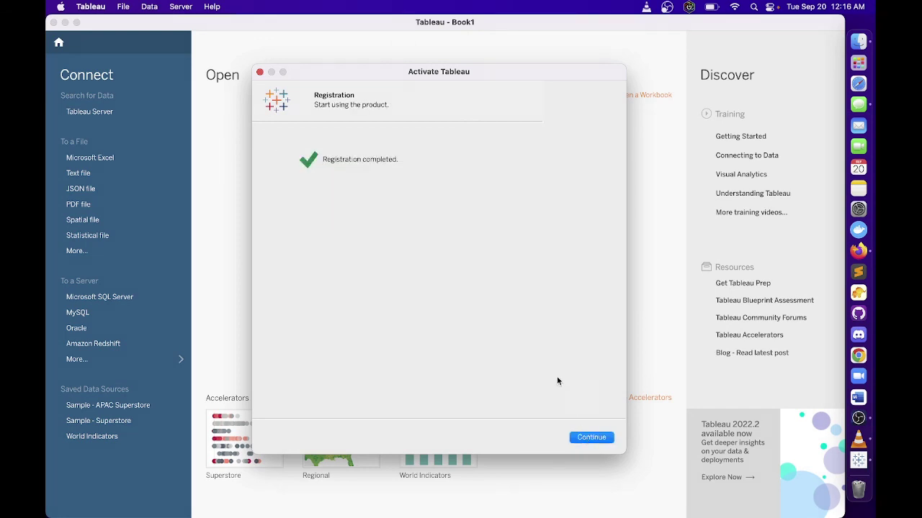
{"action": "left_click", "coordinate": [589, 437]}
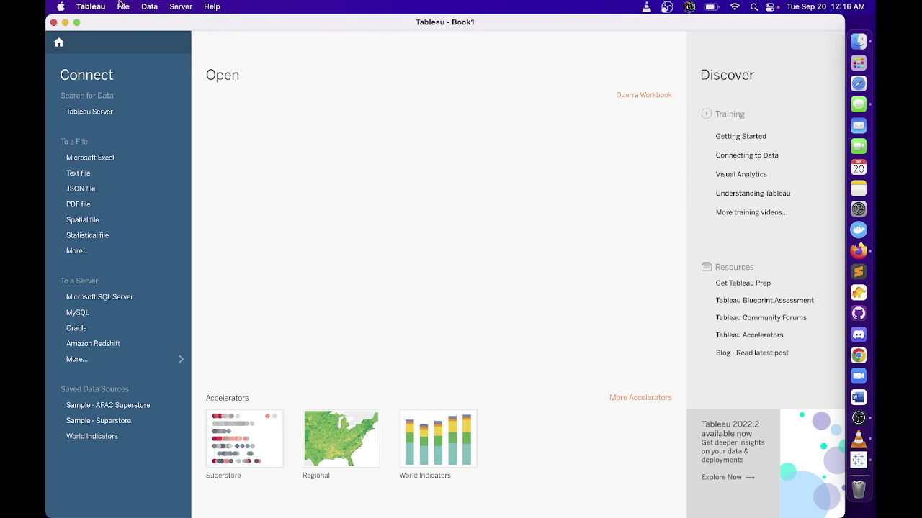
{"action": "left_click", "coordinate": [76, 22]}
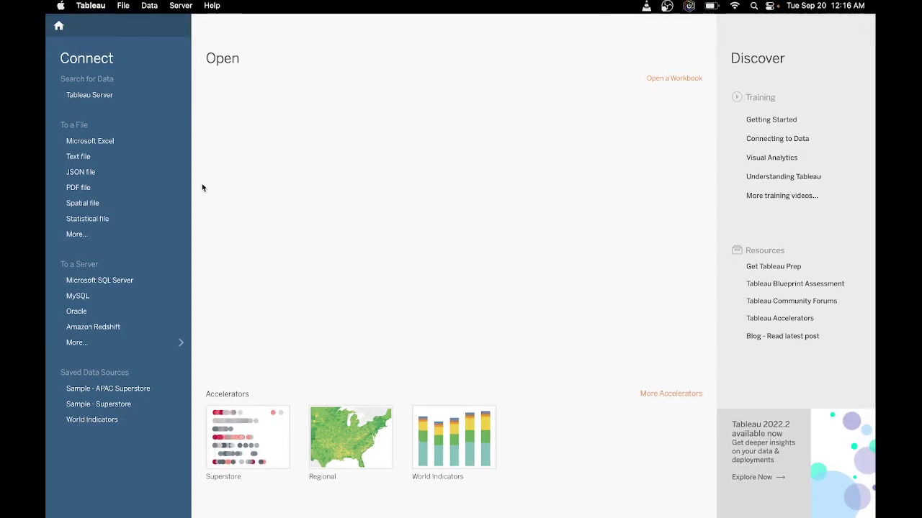